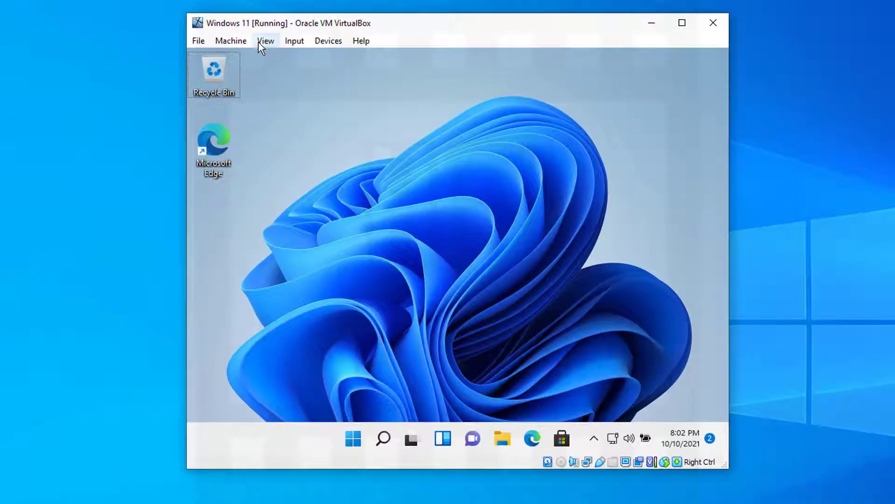
Step: Choose Full-screen Mode from the View menu for the Windows 11 machine
click(260, 41)
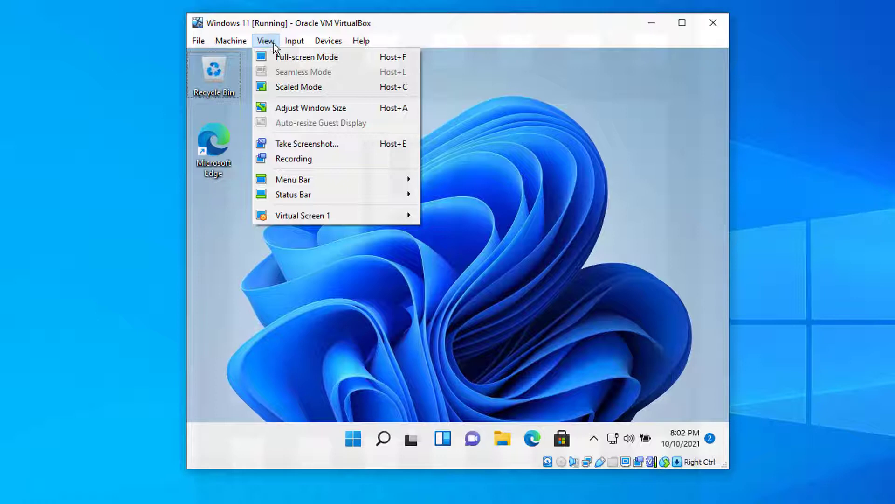
click(334, 60)
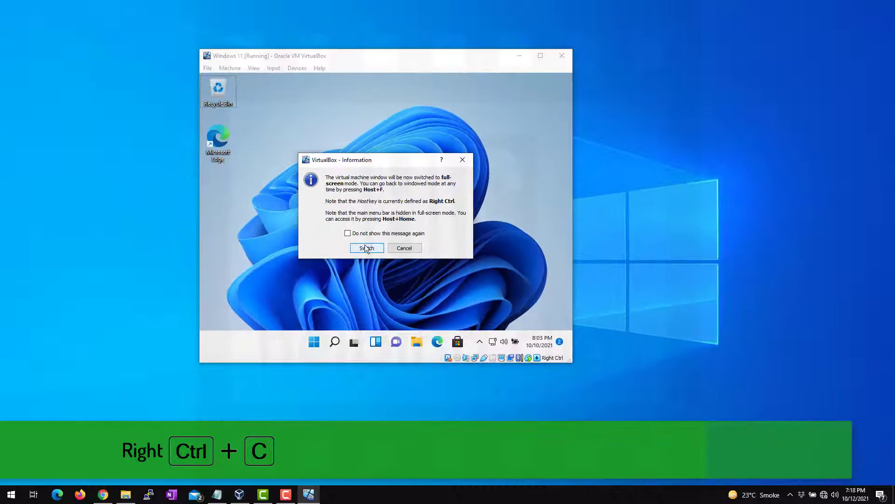
Step: Confirm full-screen for the Windows 11 guest, then switch it to scaled mode with Host+C
click(366, 248)
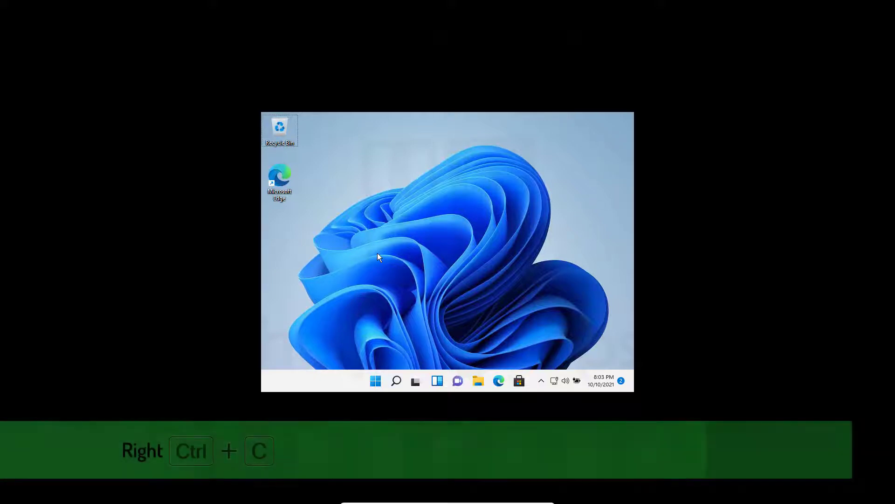
key(ctrl+c)
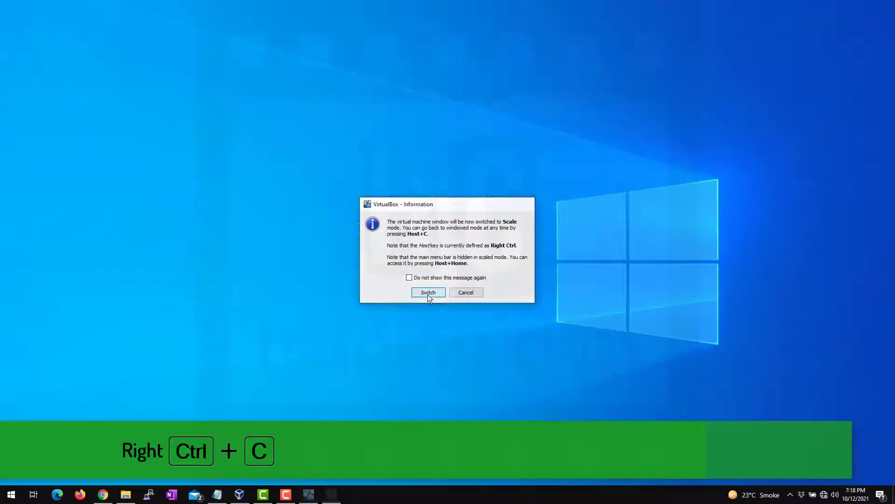
click(428, 293)
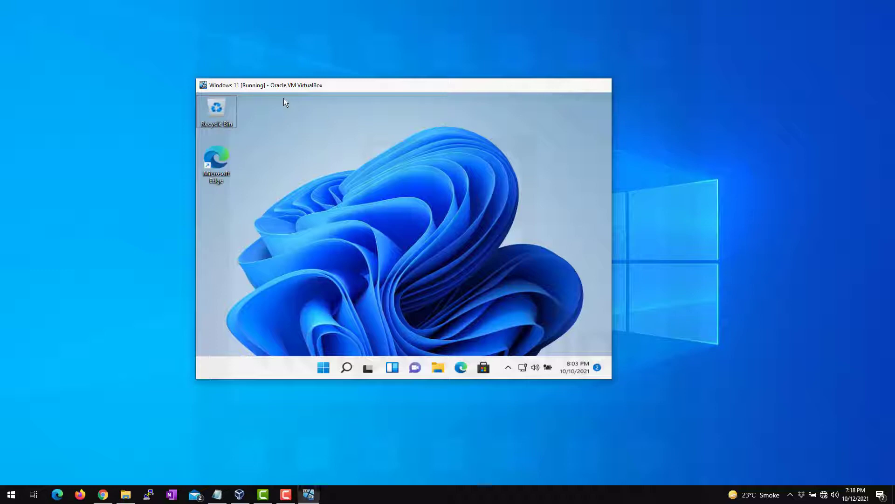
Step: Leave scaled mode, insert the Guest Additions CD image and dismiss the AutoPlay notice
key(ctrl_r+c)
click(296, 67)
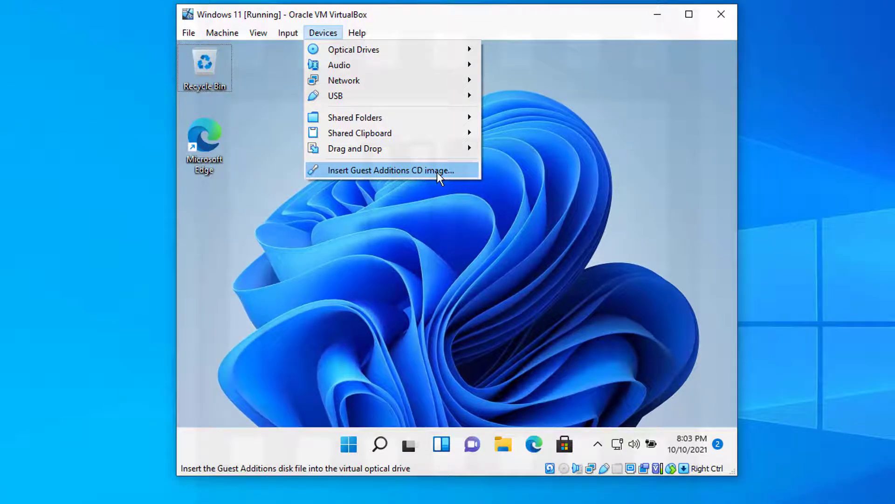
click(437, 172)
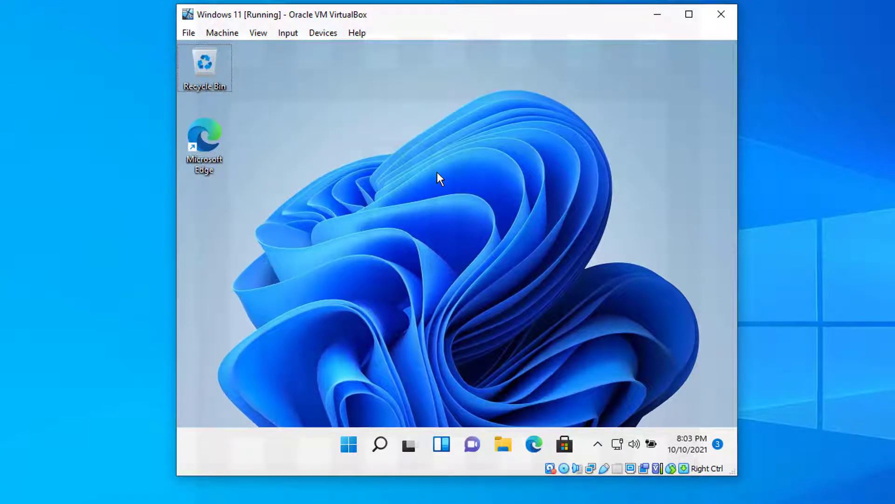
click(709, 356)
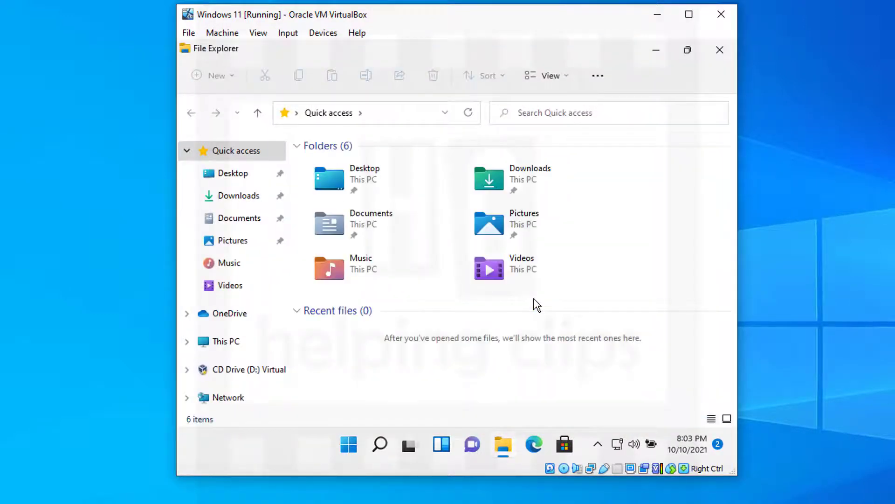
Step: Run the installer from CD Drive (D:) VirtualBox Guest Additions, approving the UAC prompt
click(226, 341)
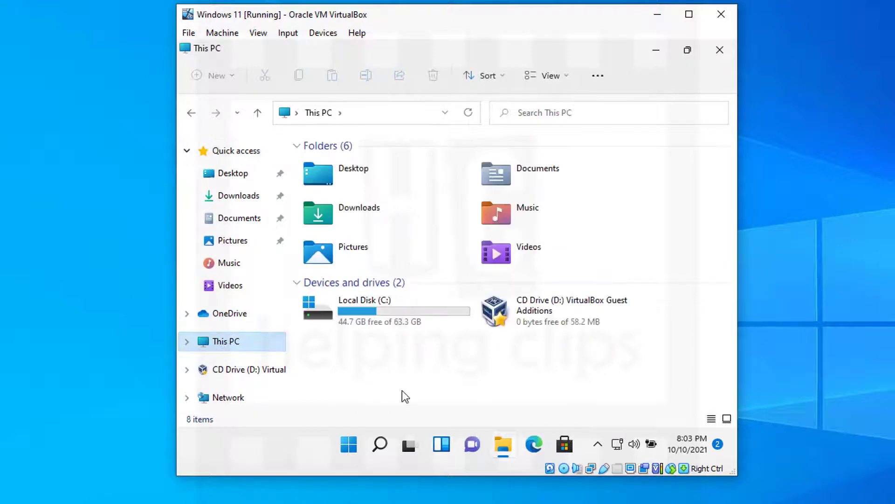
click(547, 318)
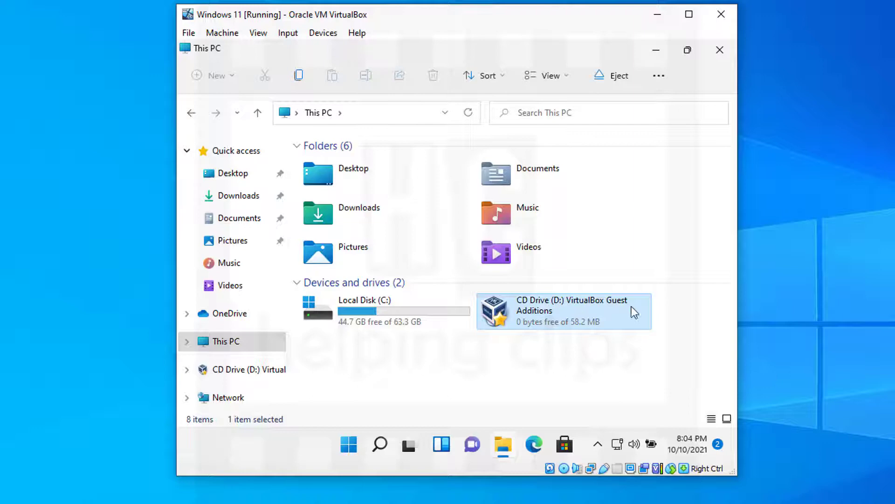
mouse_move(520, 317)
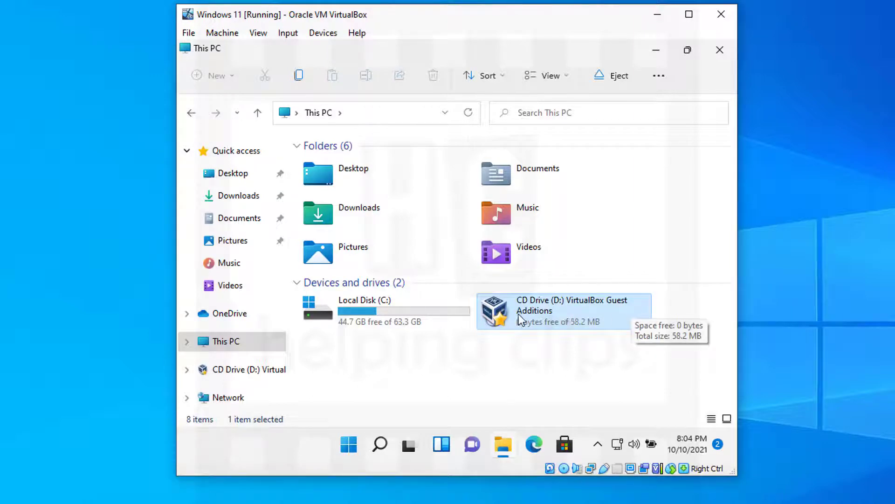
double_click(560, 308)
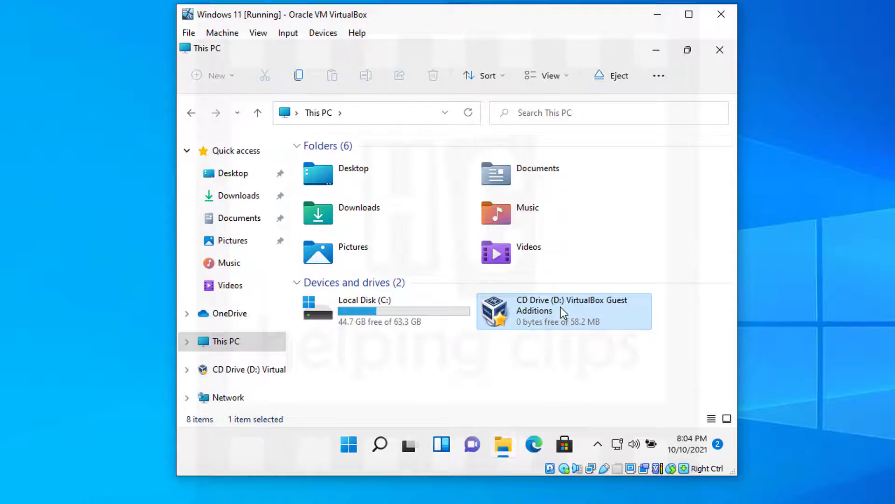
click(386, 353)
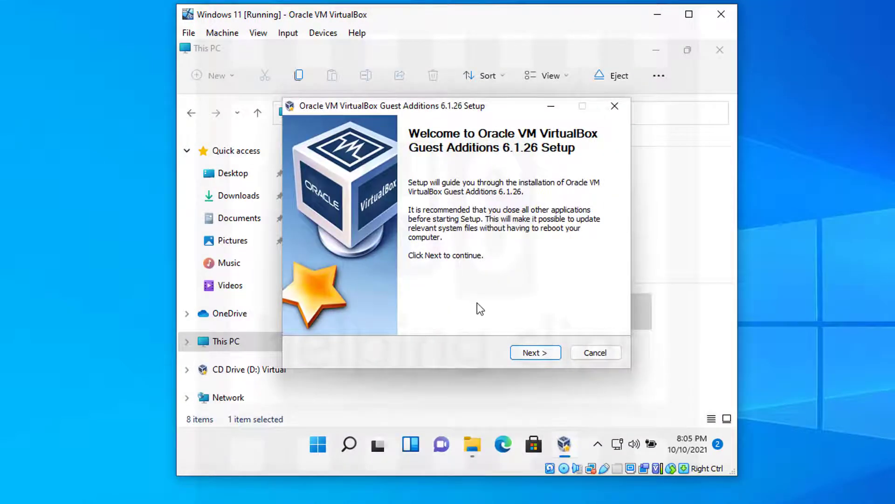
Step: Install Guest Additions 6.1.26 with default location and components, finishing with Reboot now
click(543, 351)
click(543, 351)
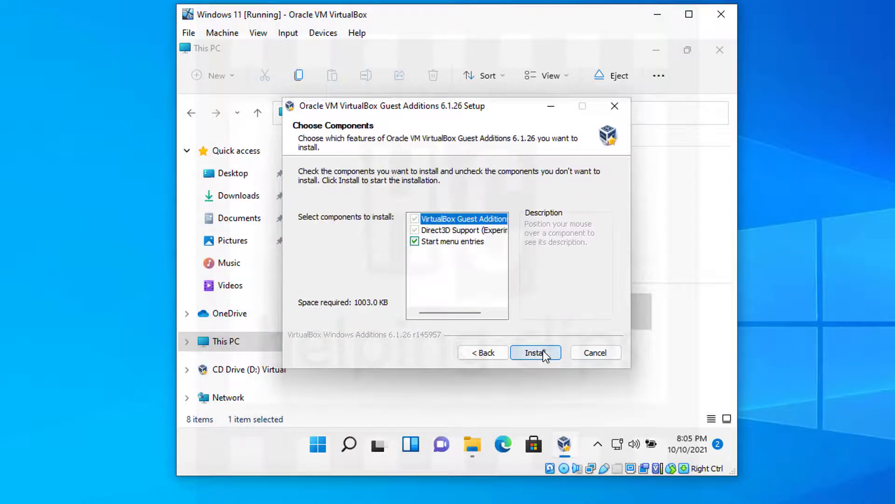
click(542, 351)
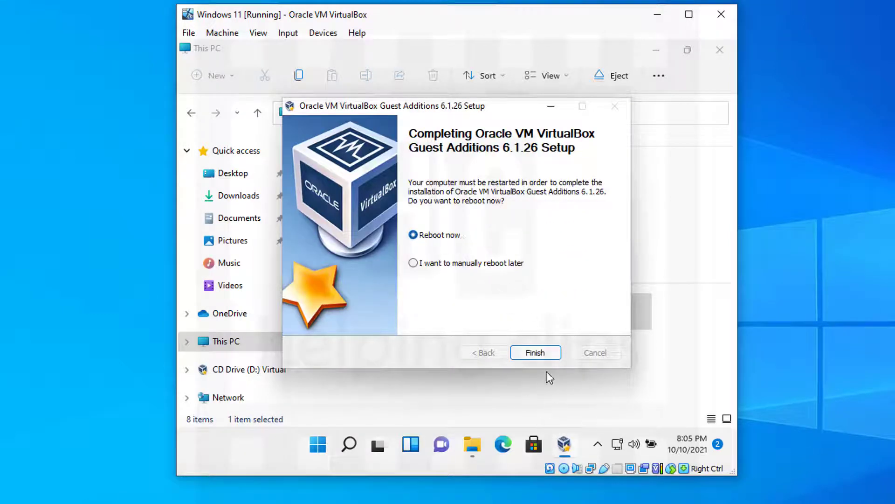
click(535, 353)
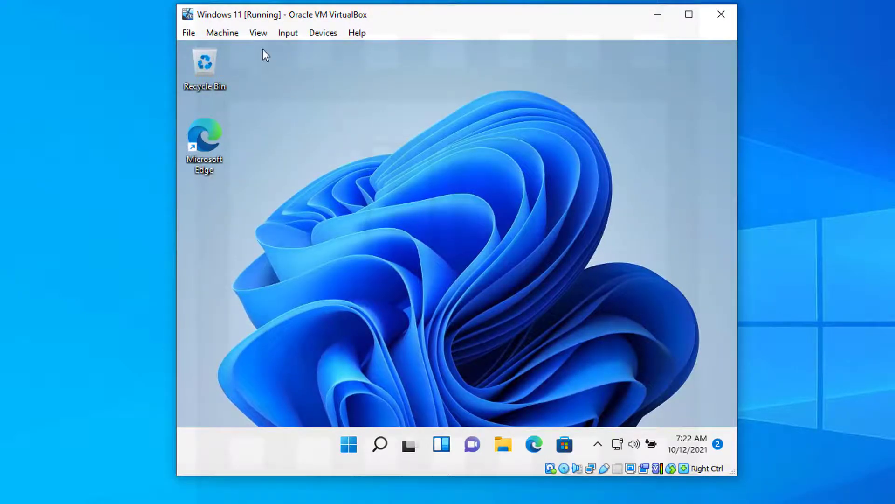
Step: Turn on Auto-resize Guest Display in the View menu
click(258, 32)
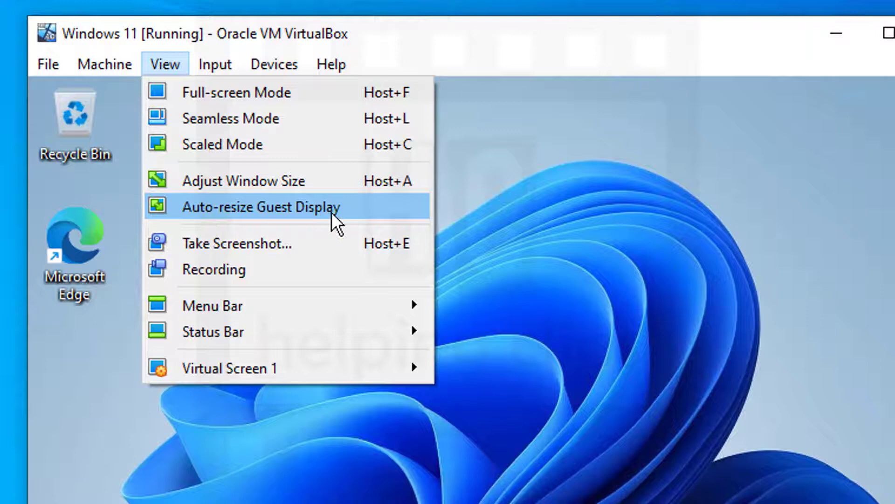
click(217, 210)
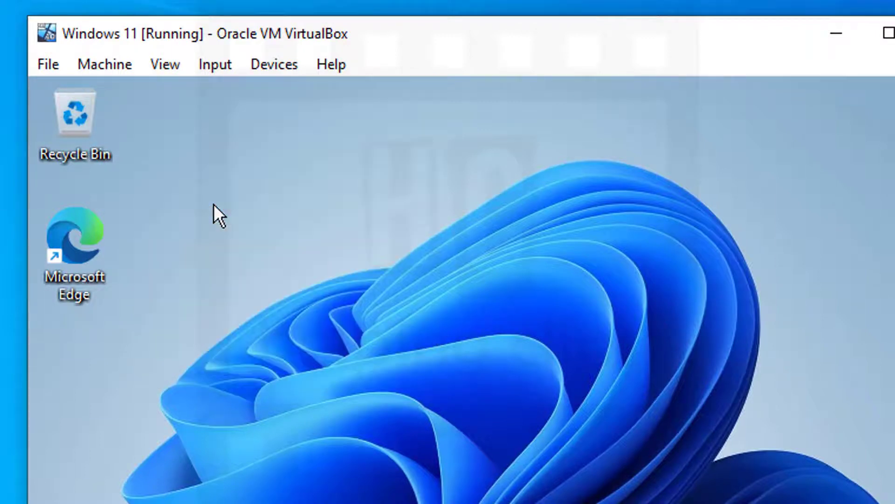
click(167, 62)
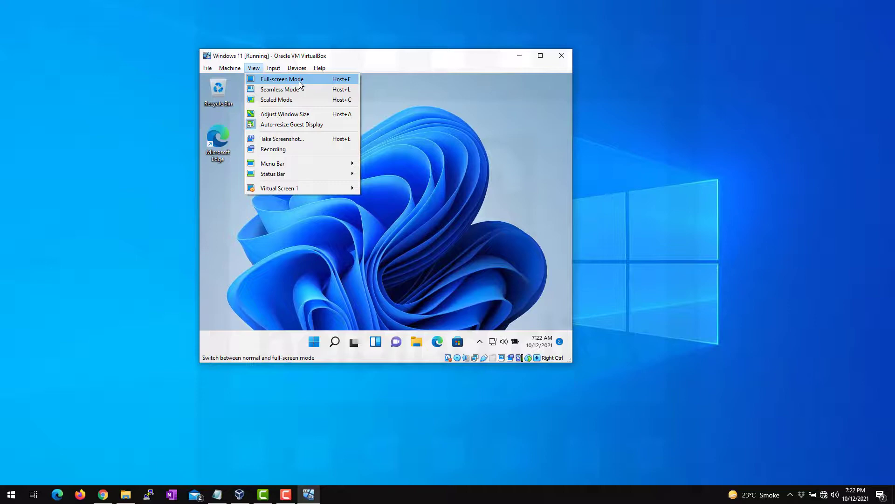
Step: Enter full-screen mode, now filling the whole display, then switch to scaled mode
click(298, 81)
click(367, 249)
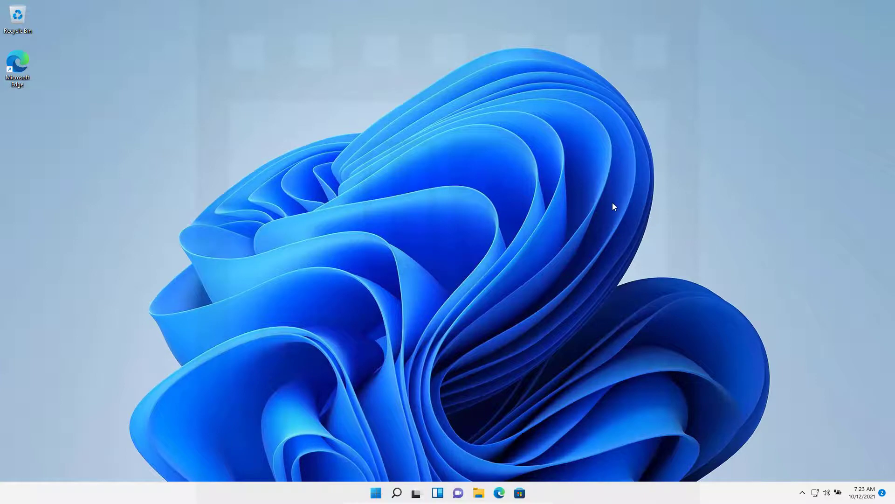
key(ctrl+c)
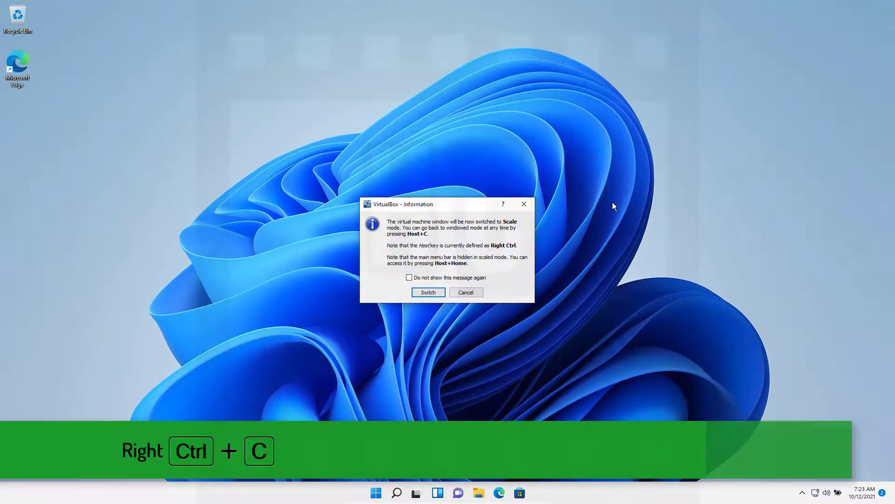
click(424, 292)
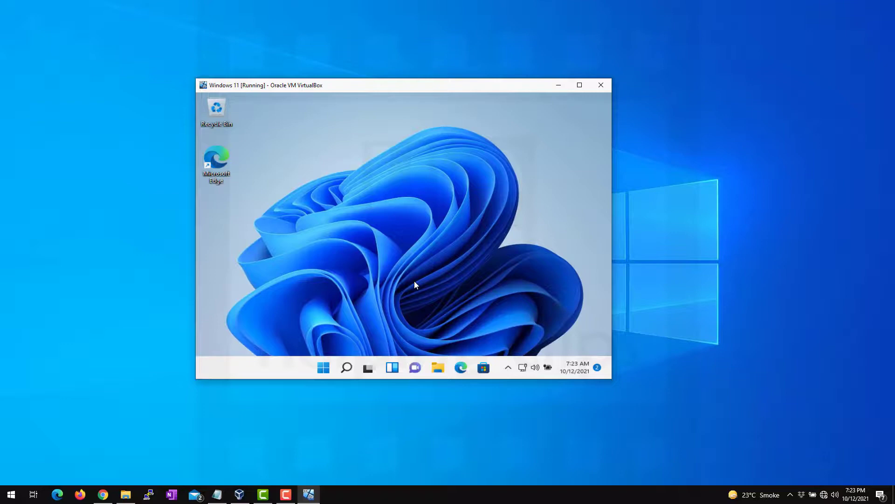
Step: Return the guest to a normal window and browse the input options without choosing any
key(ctrl+c)
click(253, 69)
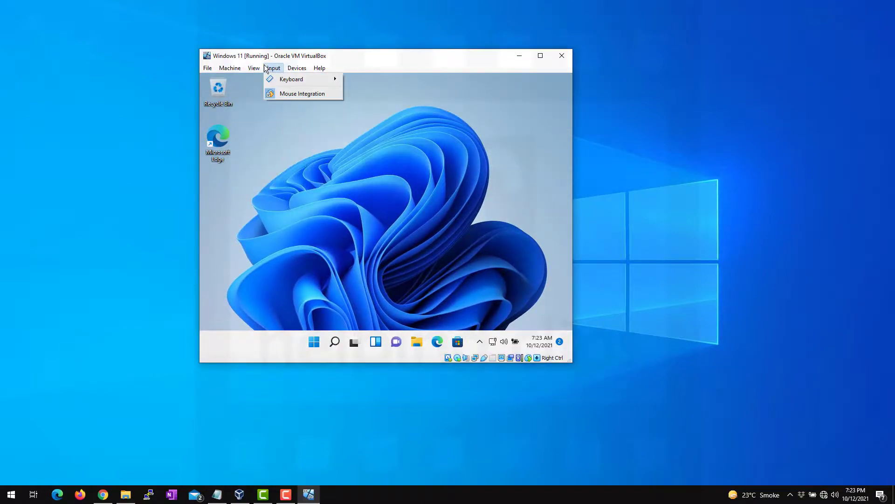
click(392, 56)
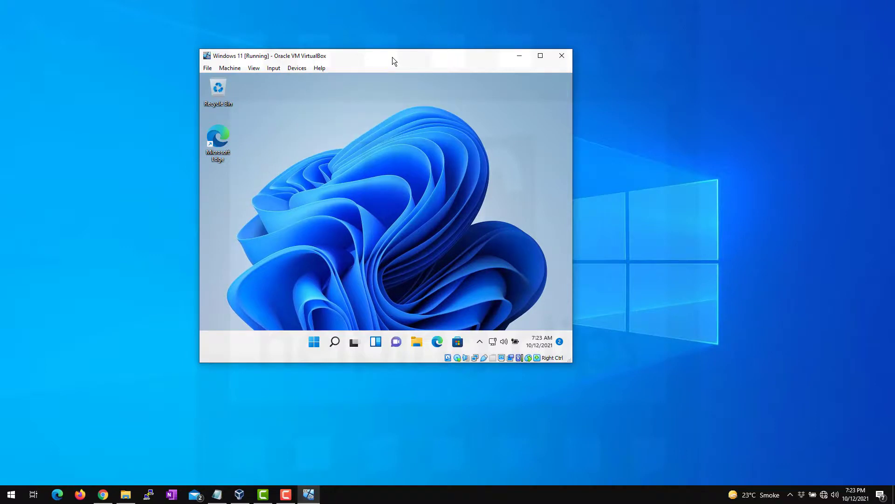